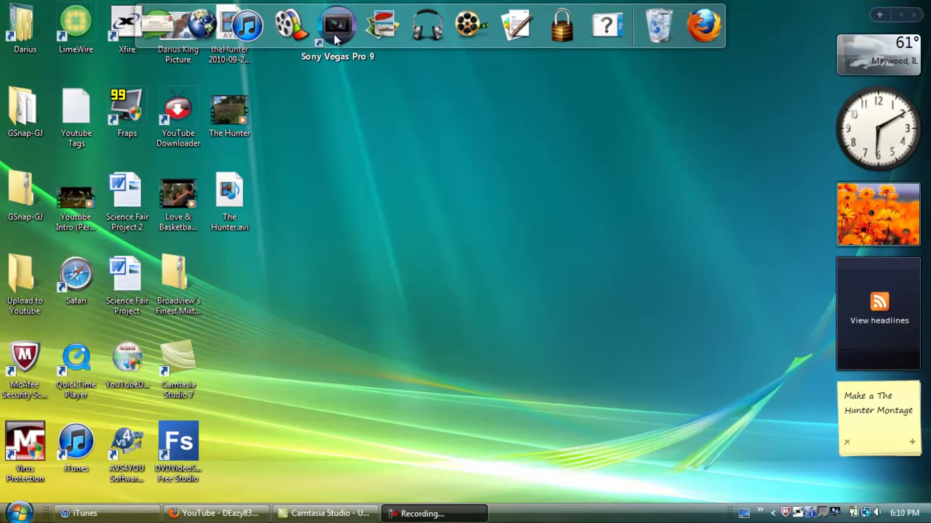
Step: Launch Vegas Pro 9 from the dock, maximize its window, and open the File menu
left_click(336, 39)
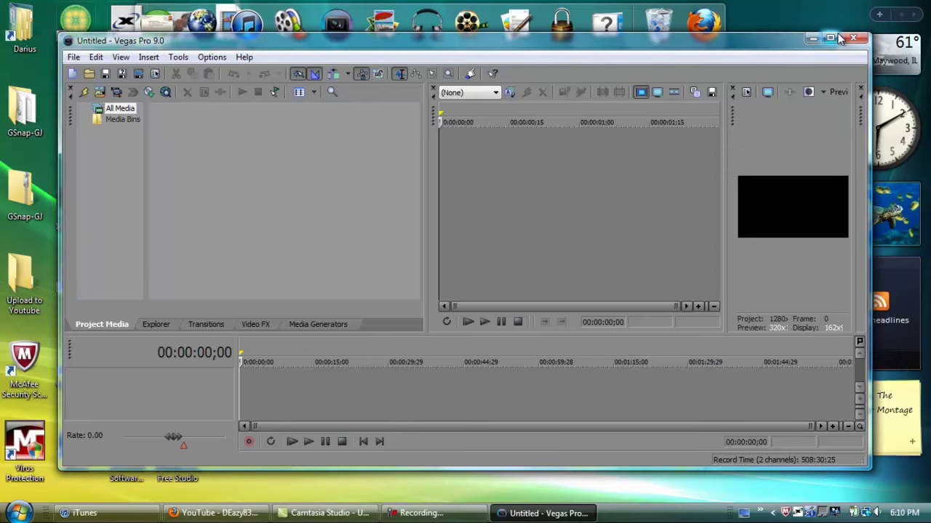
left_click(829, 40)
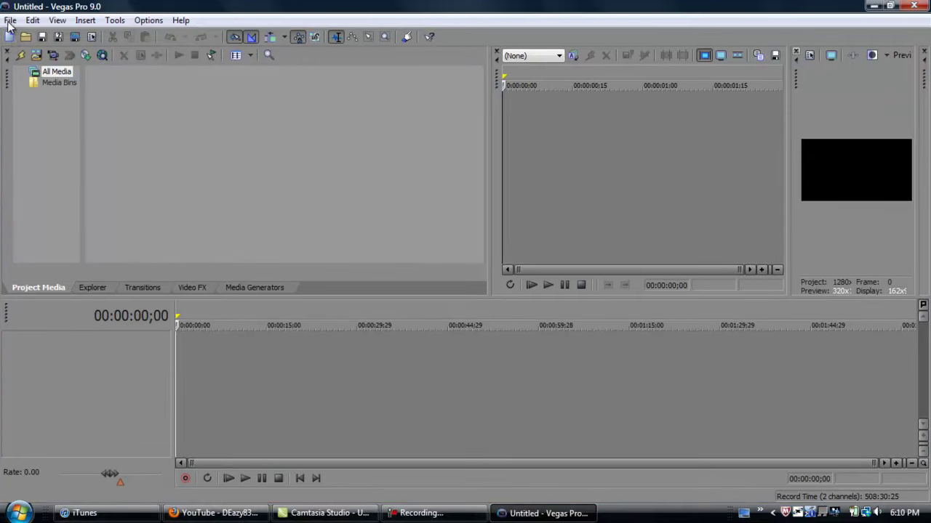
left_click(10, 21)
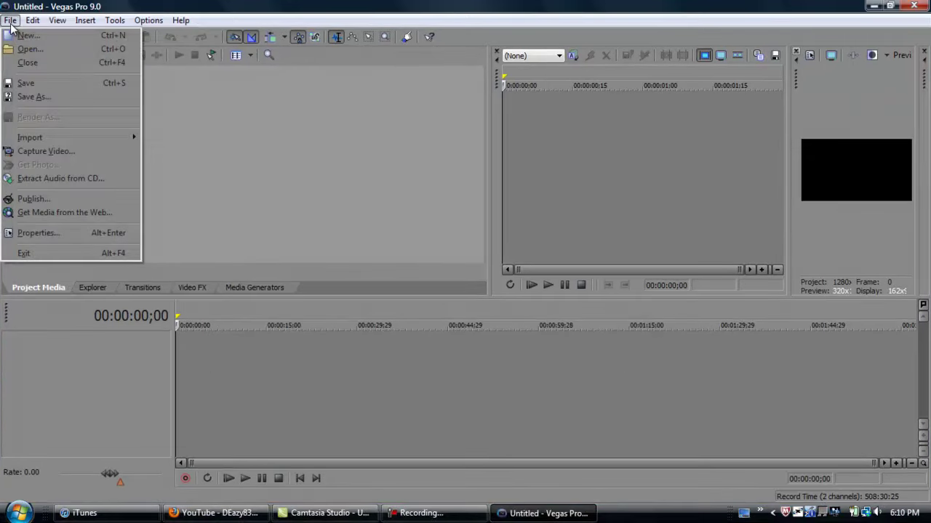
Step: Set project properties to the HDV 720-30p (1280x720) template with Best rendering quality
left_click(100, 238)
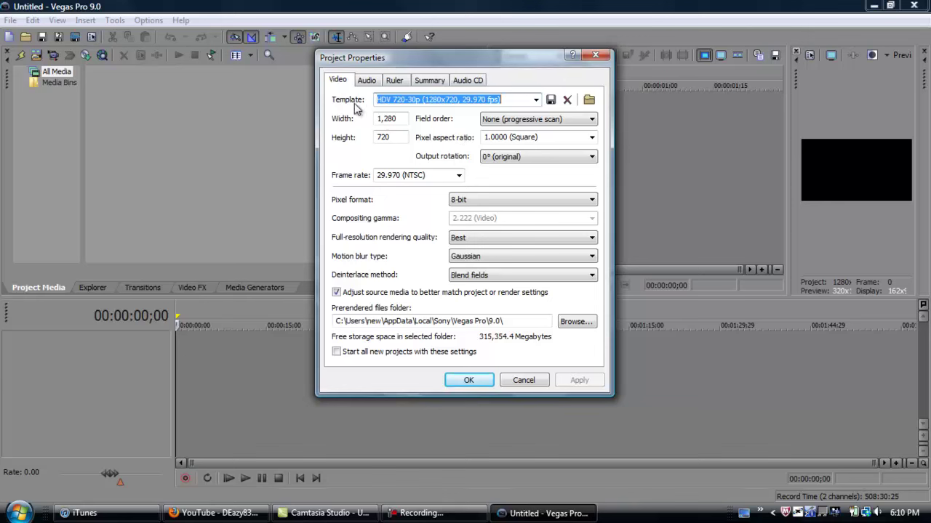
left_click(536, 100)
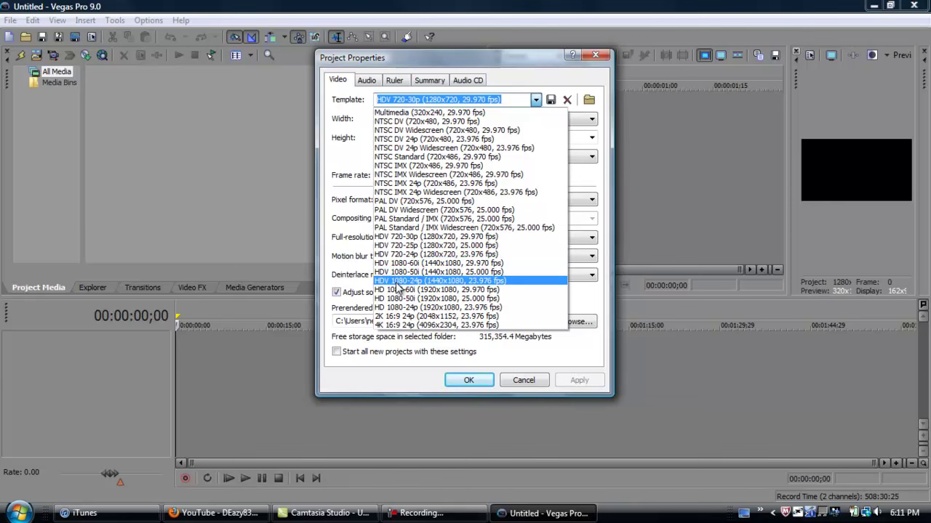
left_click(400, 243)
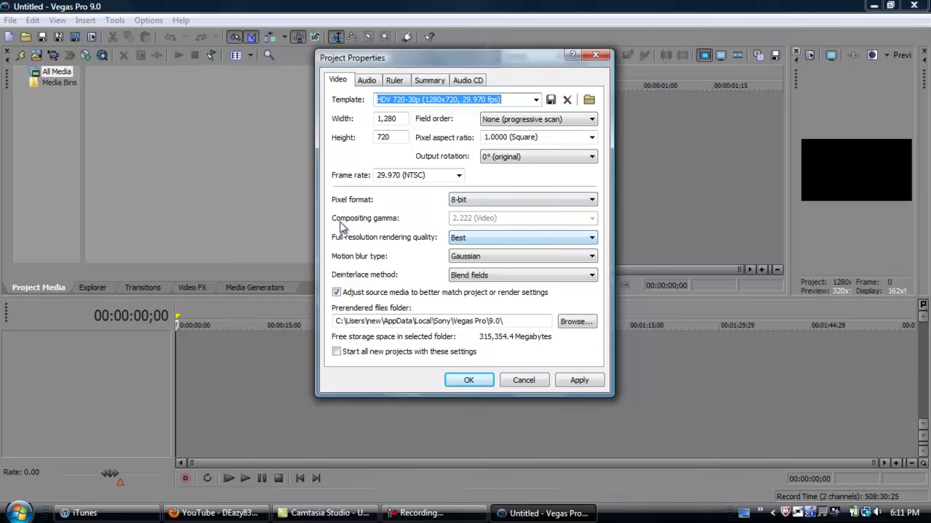
left_click(501, 242)
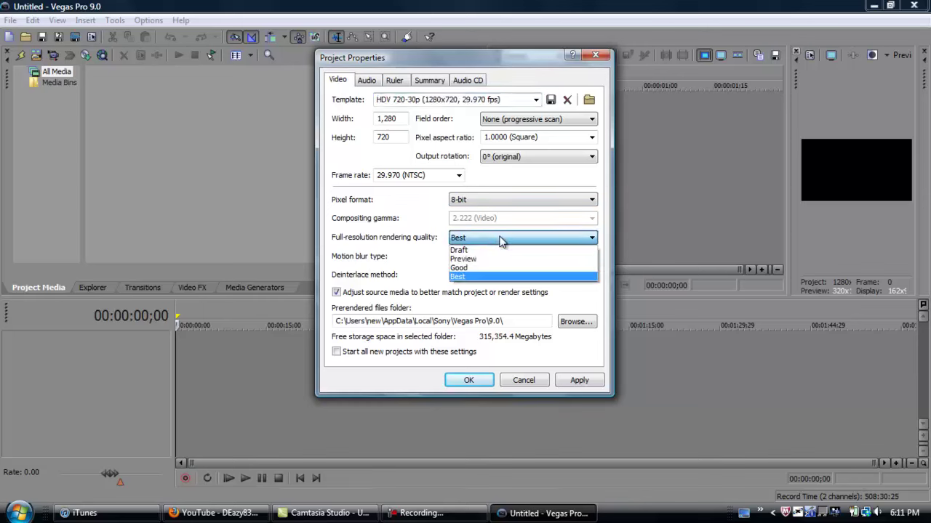
left_click(470, 276)
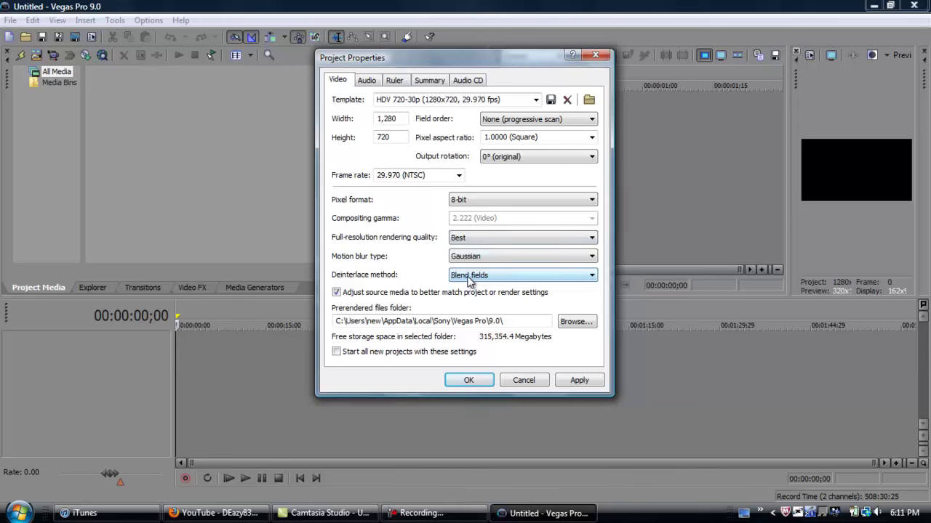
left_click(477, 241)
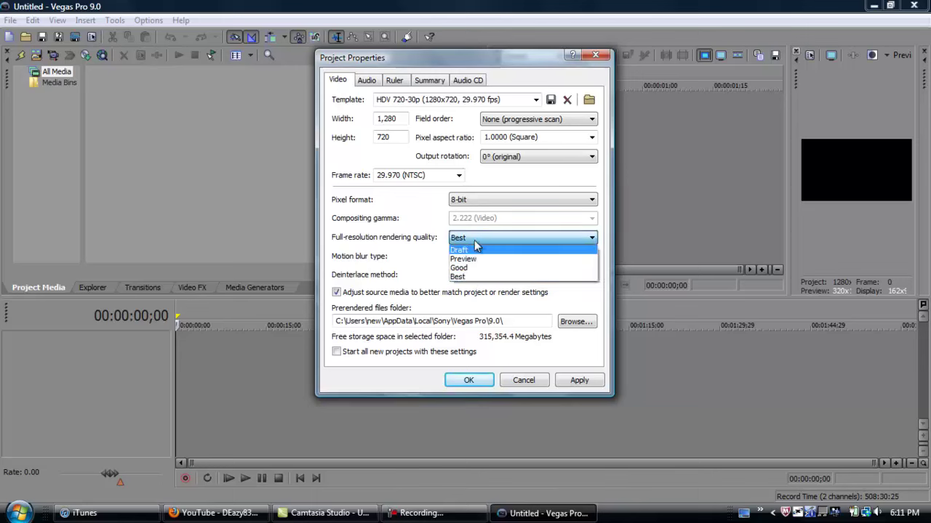
left_click(477, 242)
left_click(475, 243)
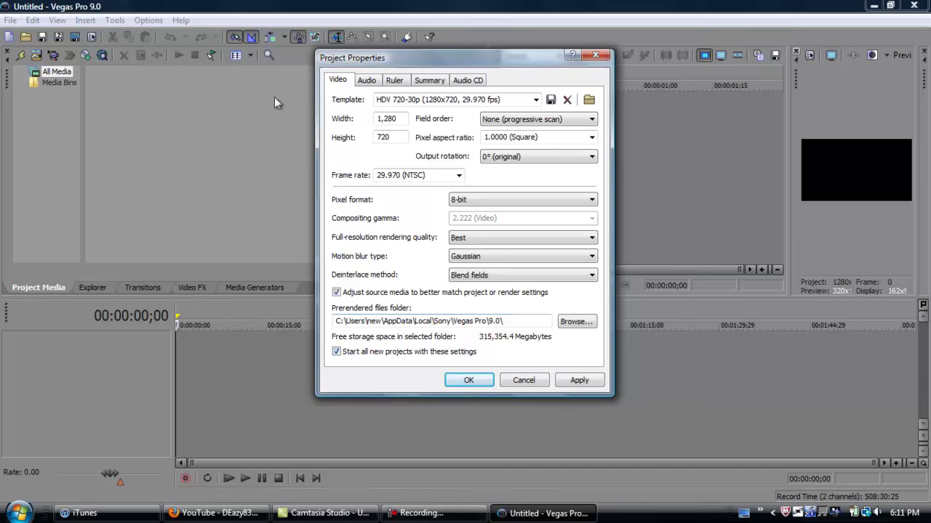
Step: Review the Audio, Ruler, Summary and Audio CD tabs, then apply and confirm the HDV 720p settings
left_click(366, 80)
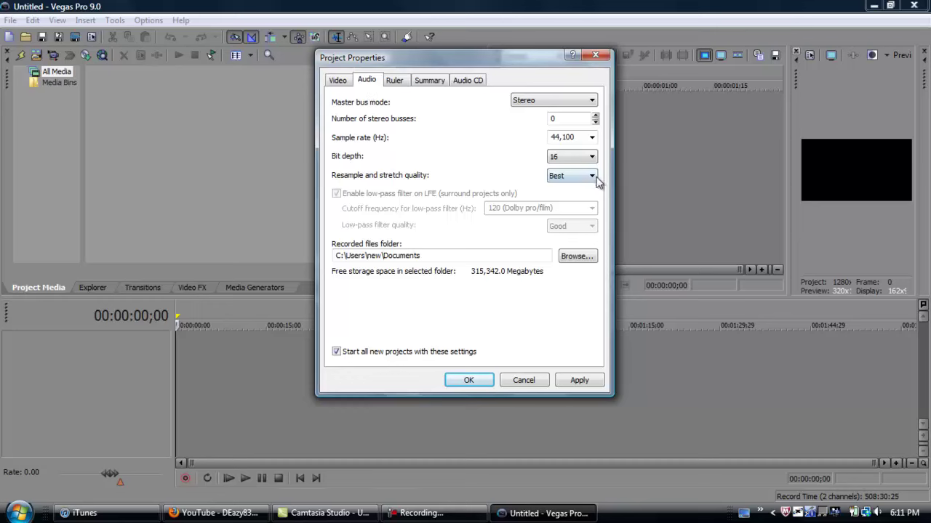
left_click(395, 81)
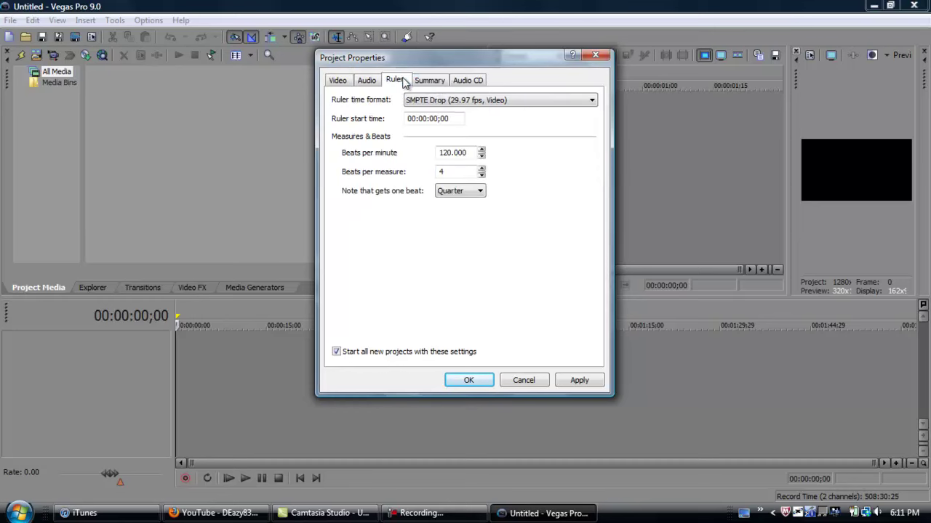
left_click(432, 82)
left_click(462, 83)
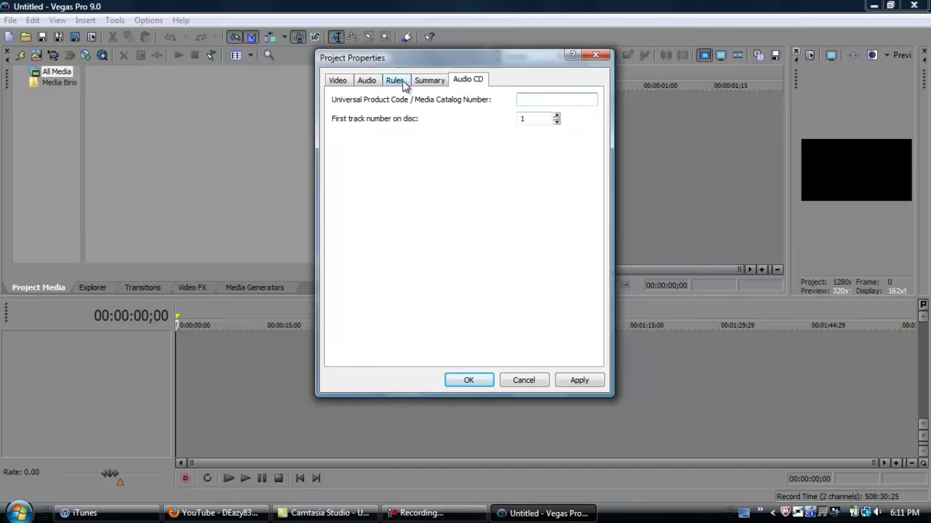
left_click(336, 81)
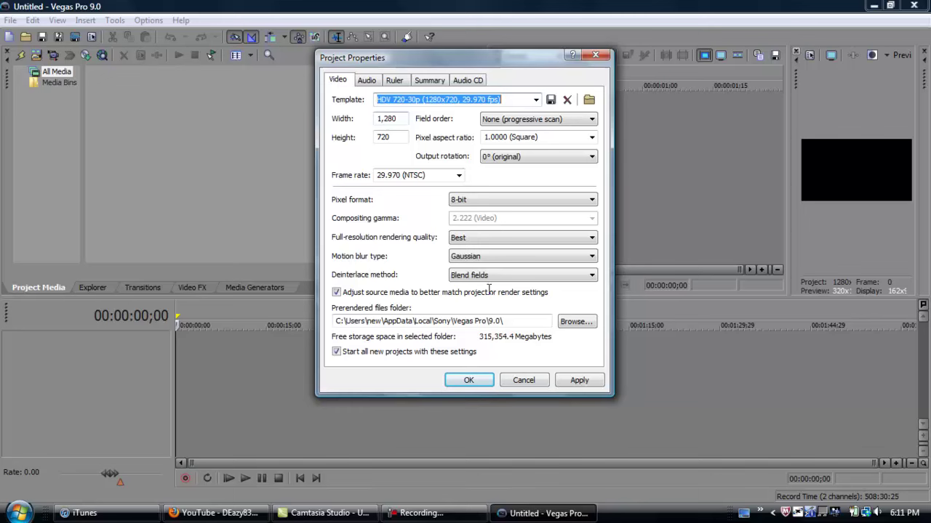
left_click(578, 380)
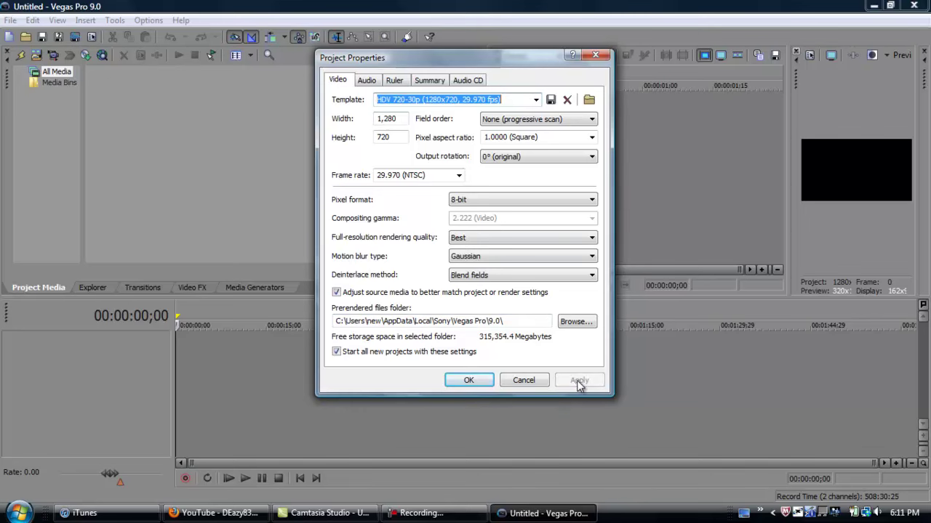
left_click(469, 380)
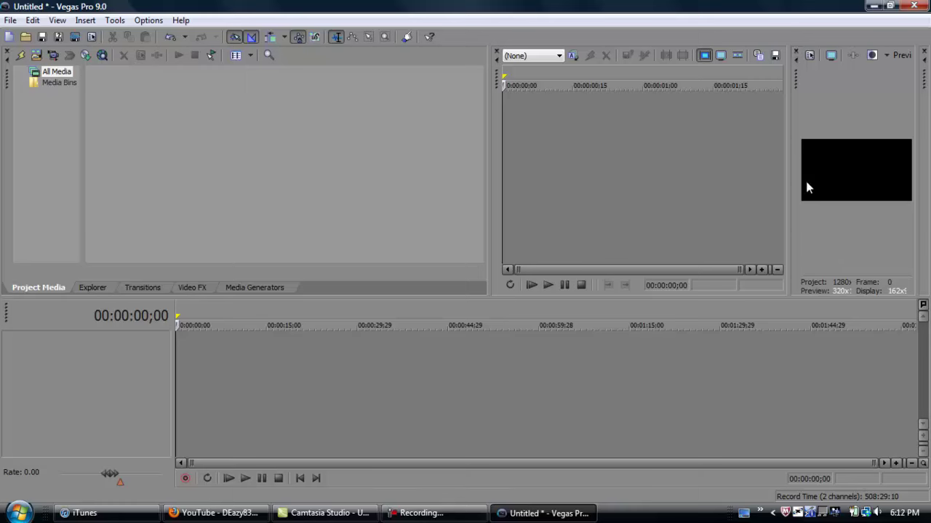
Step: Widen the video preview pane and minimize Vegas to show the desktop
mouse_move(788, 179)
left_mouse_down()
mouse_move(639, 215)
mouse_move(678, 212)
left_mouse_up()
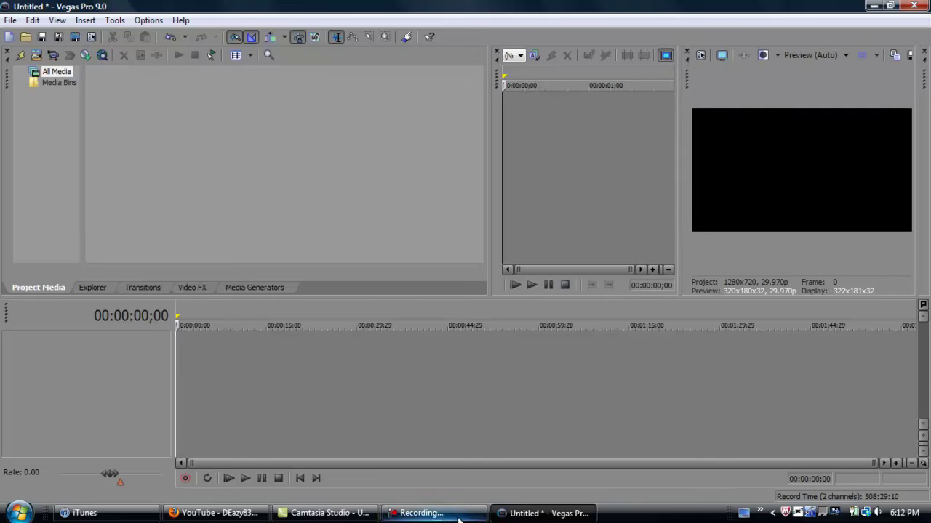
left_click(542, 513)
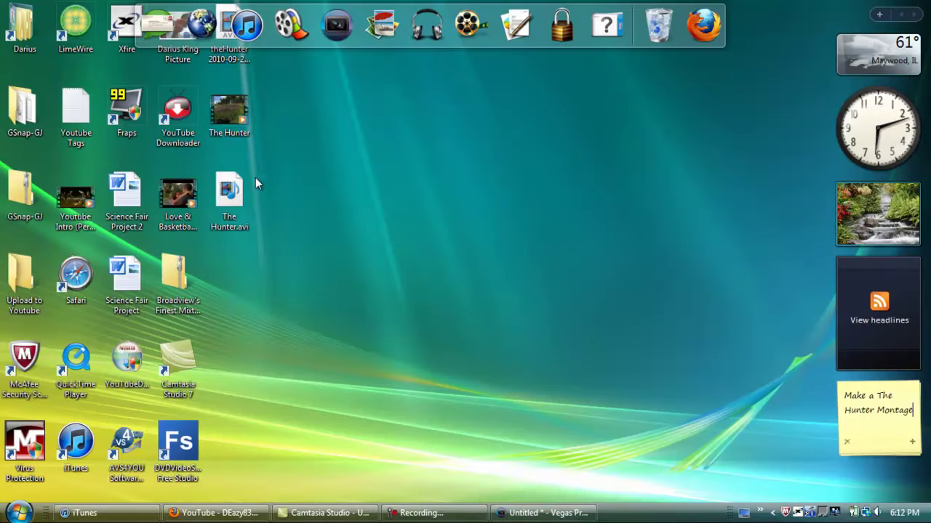
Step: Drag The Hunter.avi from the desktop onto the timeline and preview about nine seconds
mouse_move(240, 115)
left_mouse_down()
mouse_move(567, 435)
mouse_move(231, 342)
left_mouse_up()
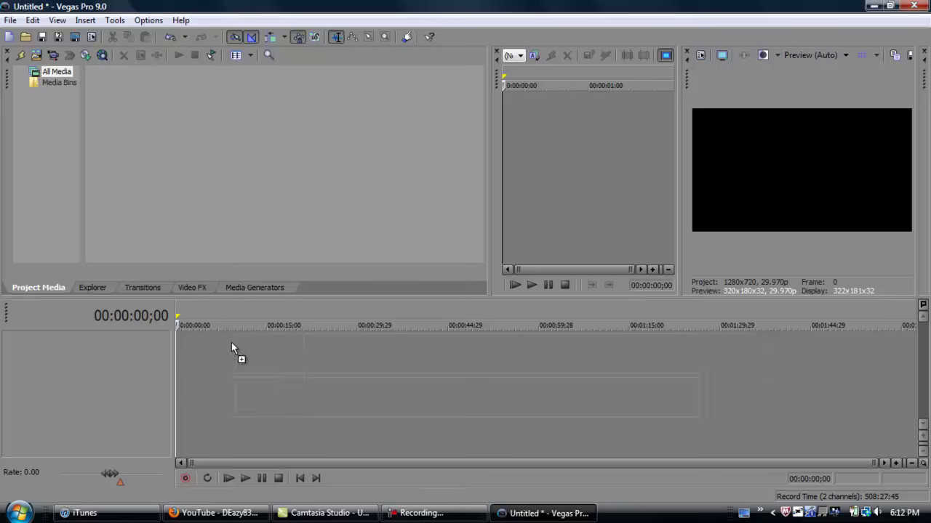
left_click_drag(231, 342, 181, 342)
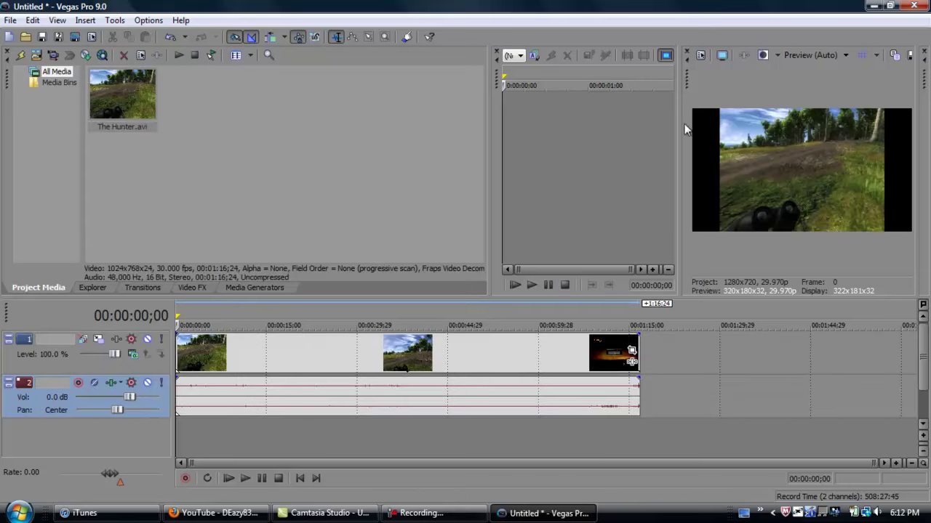
left_click_drag(683, 147, 668, 168)
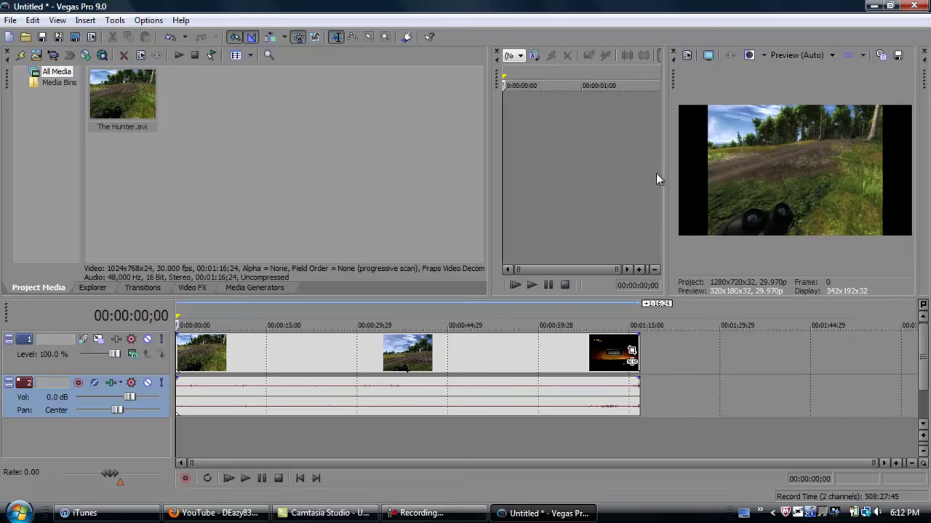
left_click(245, 477)
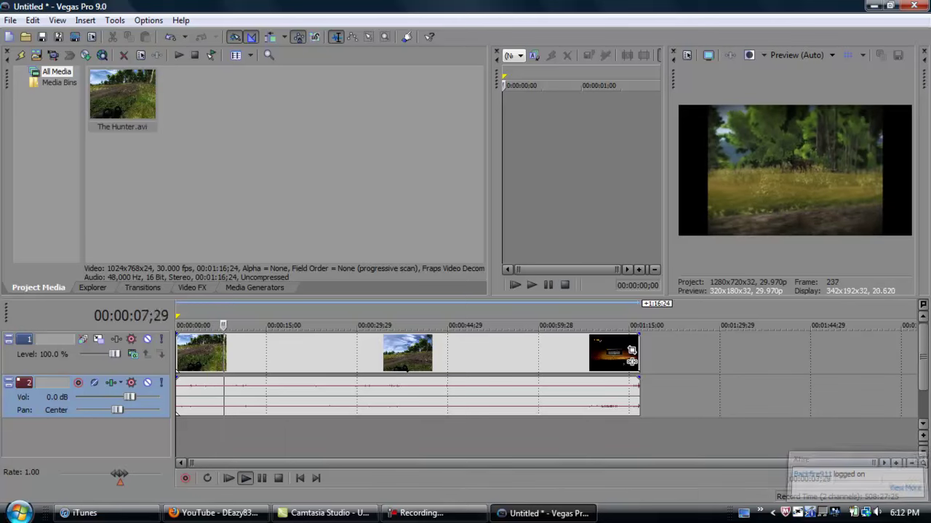
left_click(263, 478)
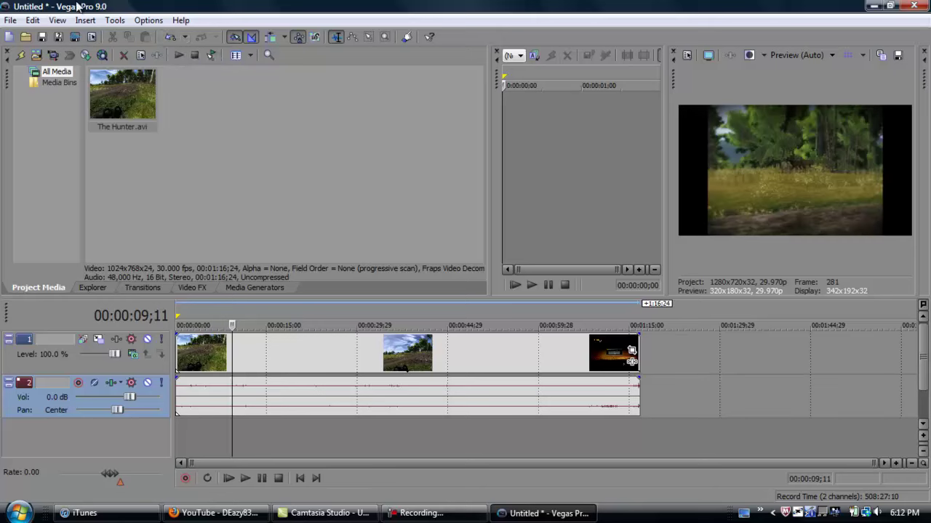
Step: Open Render As with Windows Media Video V11 output and the Youtube Widescreen HD template
left_click(10, 20)
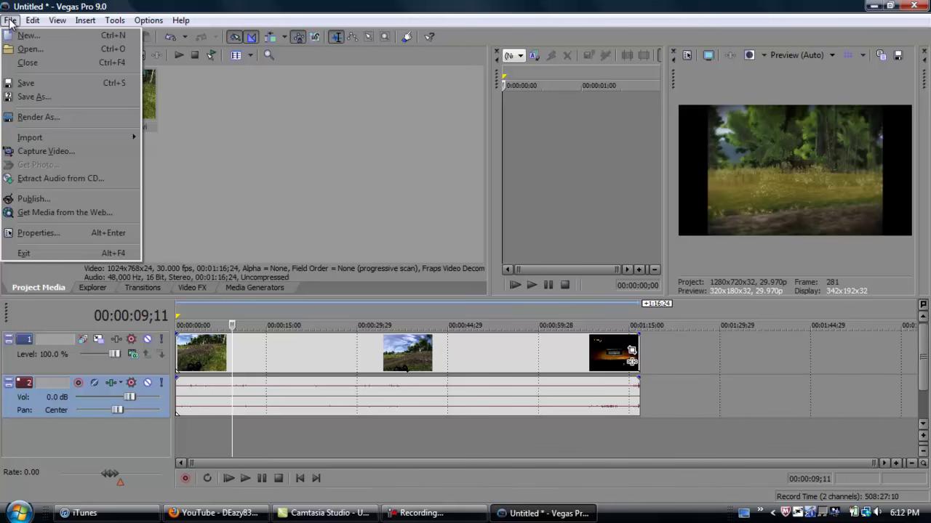
left_click(11, 21)
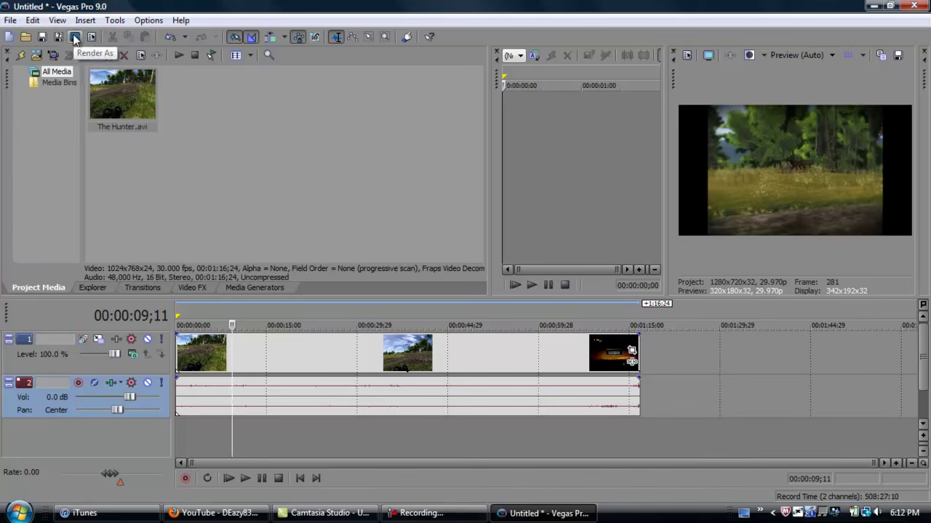
left_click(77, 36)
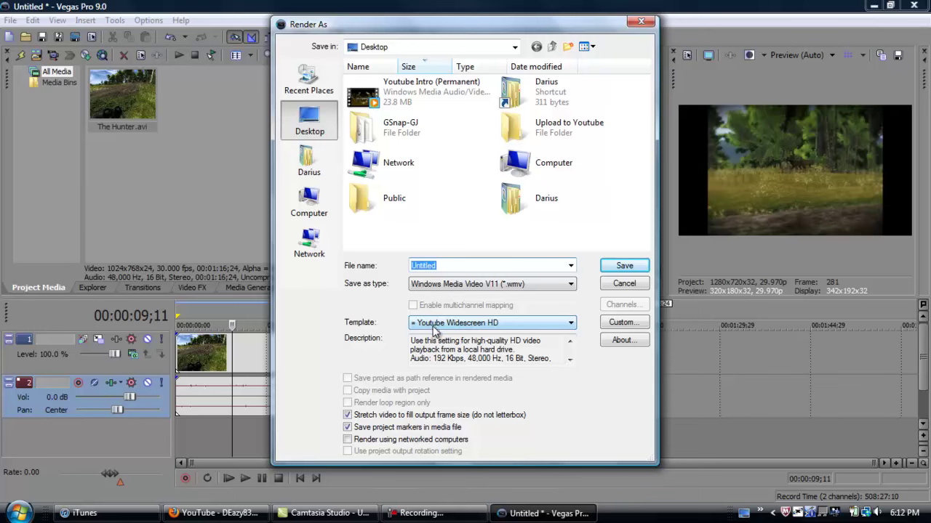
left_click(444, 322)
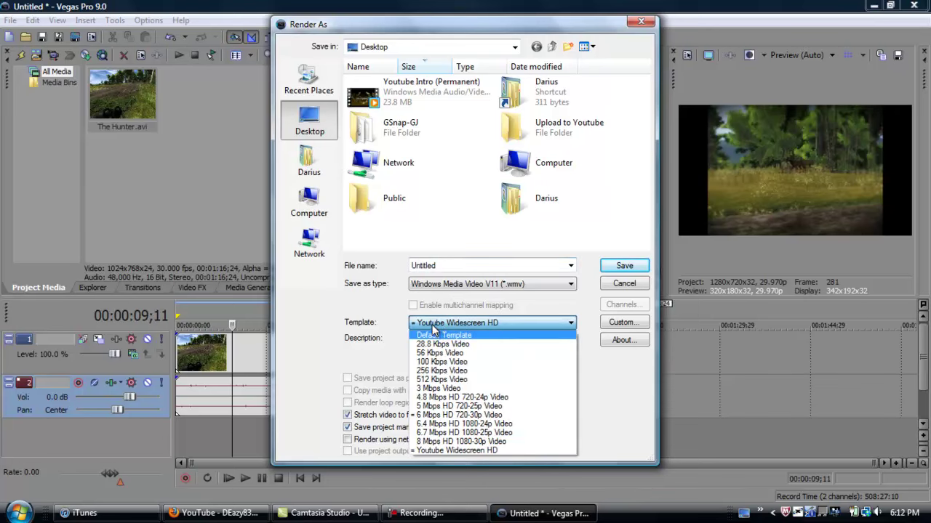
left_click(451, 285)
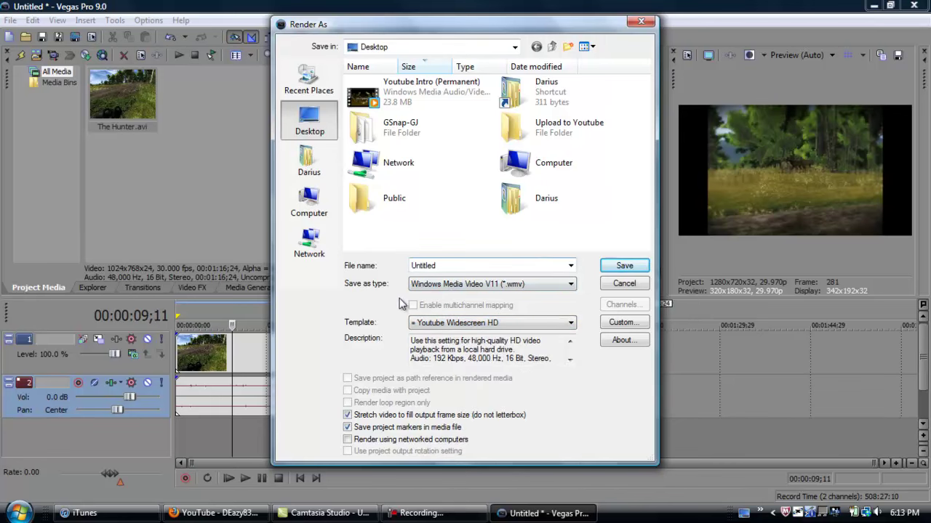
left_click(474, 285)
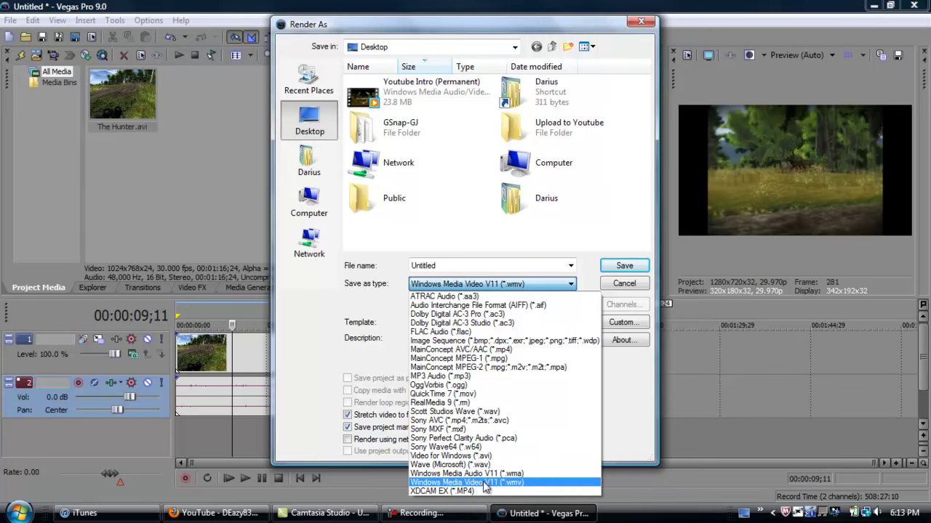
left_click(484, 486)
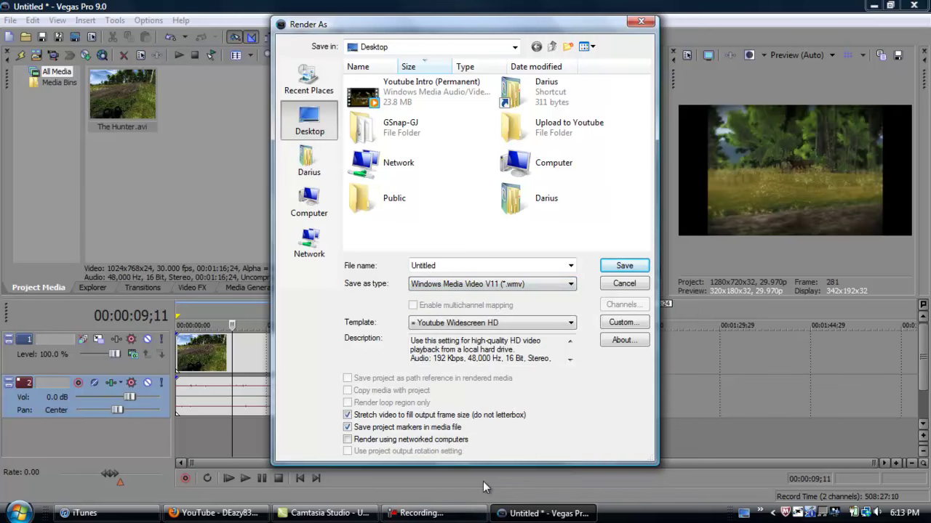
left_click(499, 323)
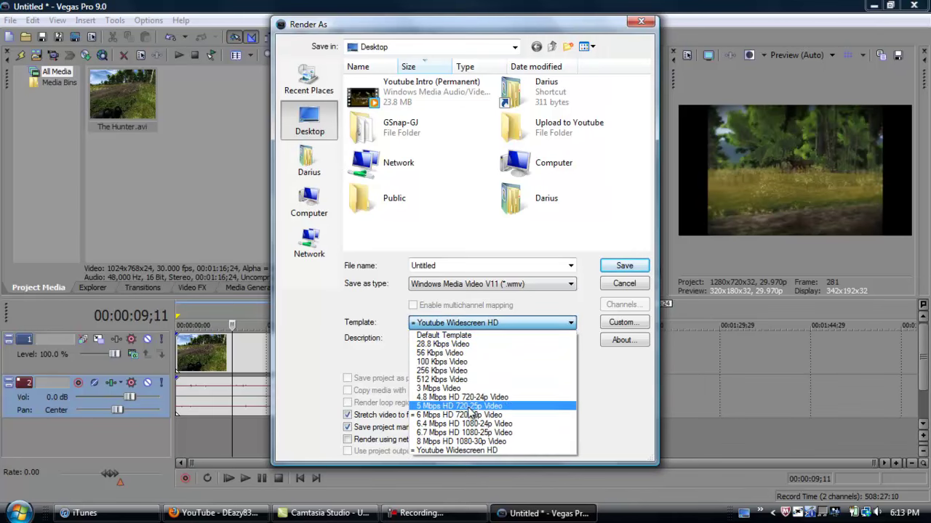
left_click(476, 324)
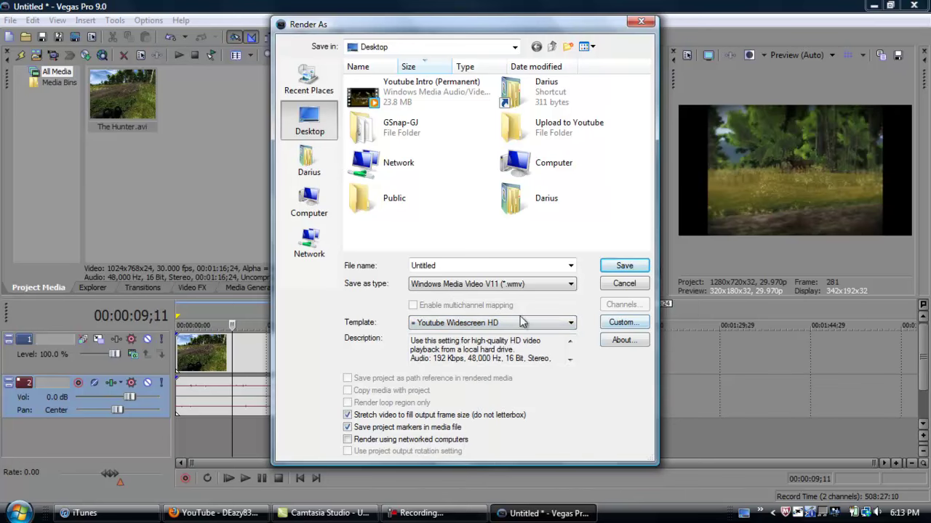
Step: Open the template's custom settings and keep audio at CBR, Windows Media Audio 9.2
left_click(620, 324)
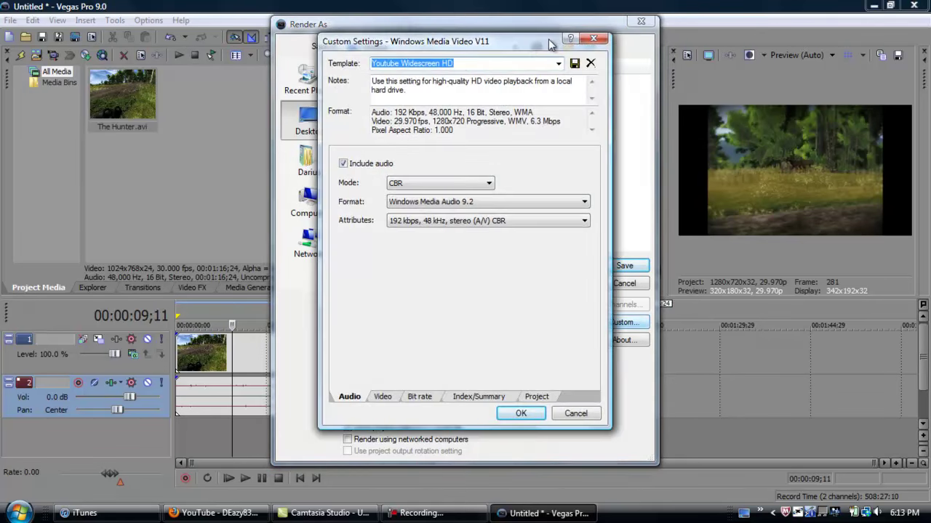
left_click_drag(553, 45, 791, 73)
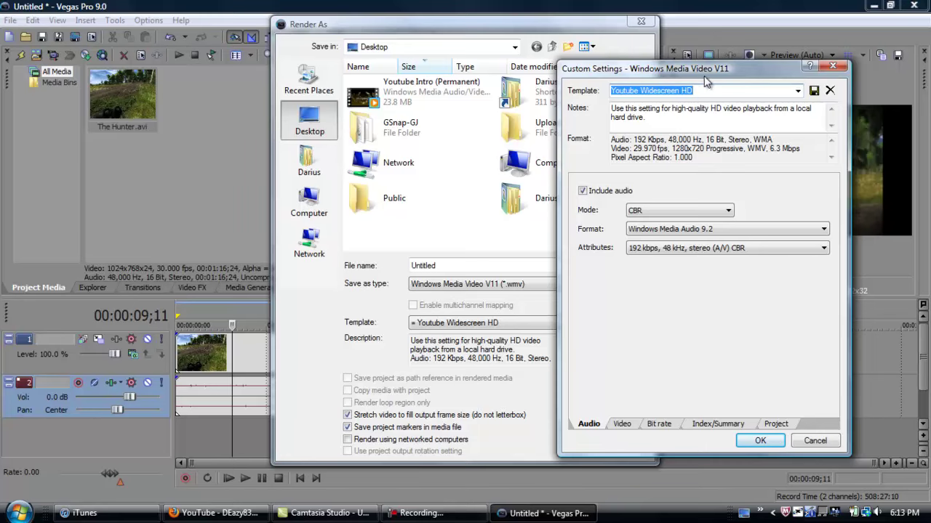
mouse_move(705, 69)
left_mouse_down()
mouse_move(546, 76)
mouse_move(505, 63)
mouse_move(485, 72)
left_mouse_up()
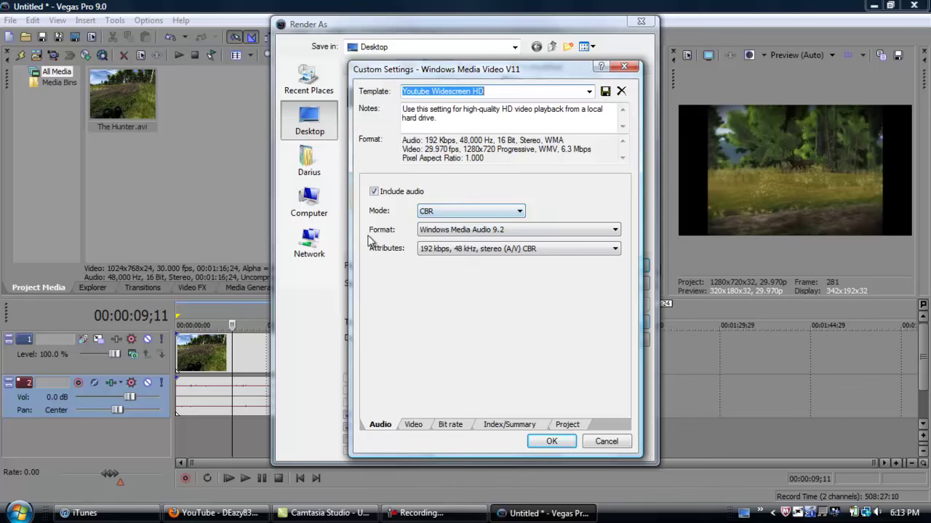
left_click(494, 212)
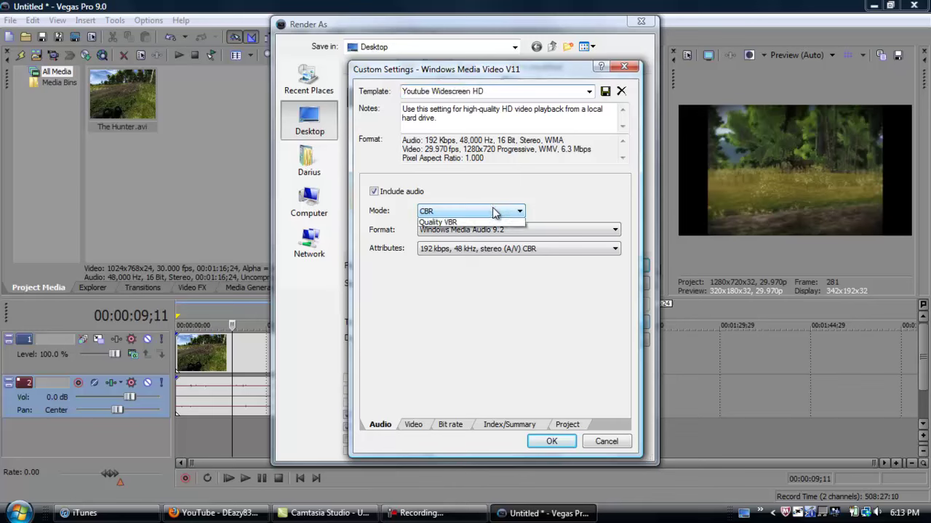
left_click(494, 212)
left_click(528, 229)
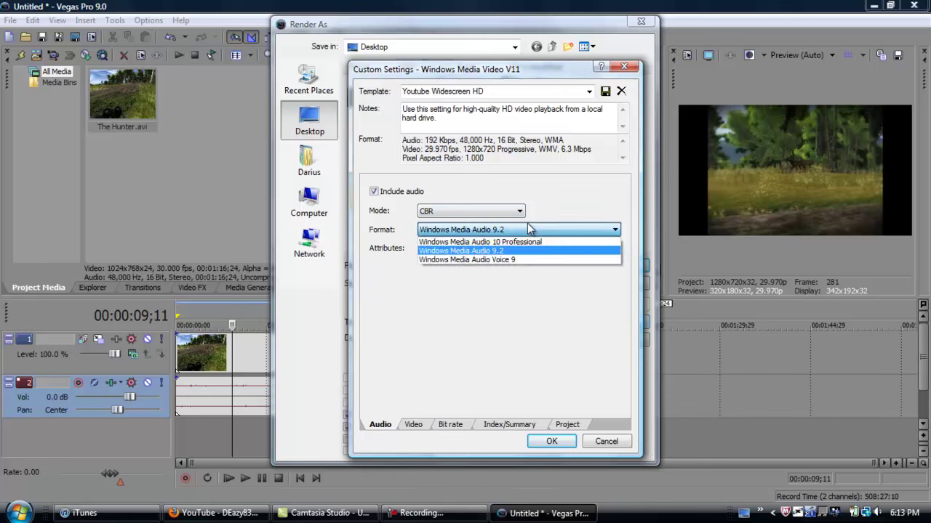
left_click(530, 230)
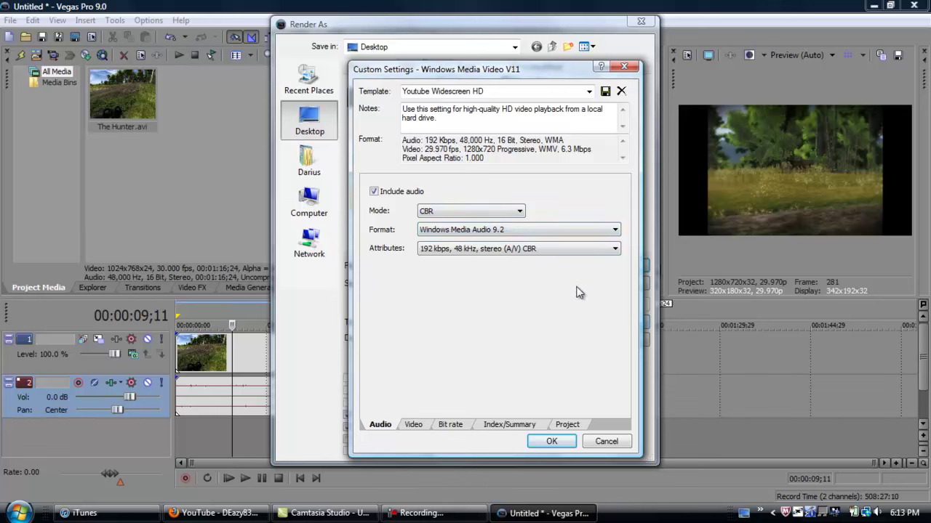
Step: In the Video tab, keep CBR mode and the Windows Media Video 9 format
left_click(415, 425)
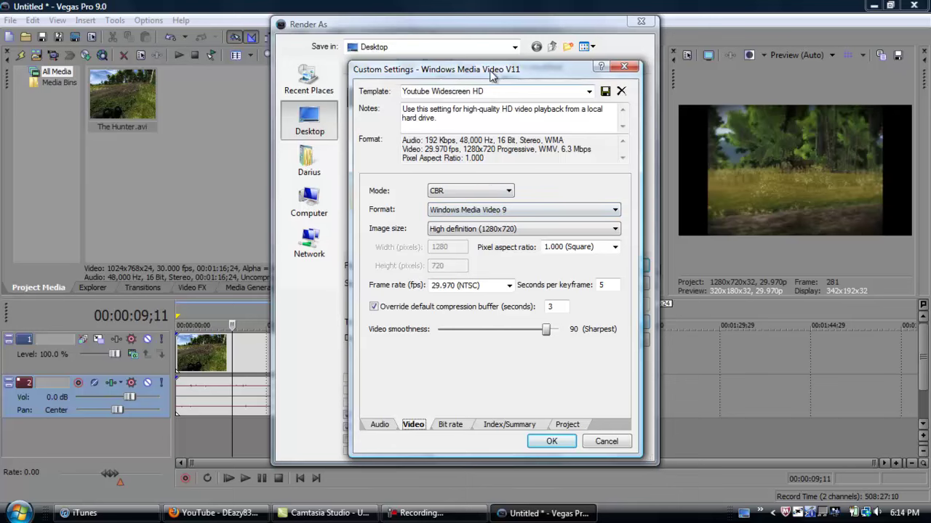
left_click(459, 191)
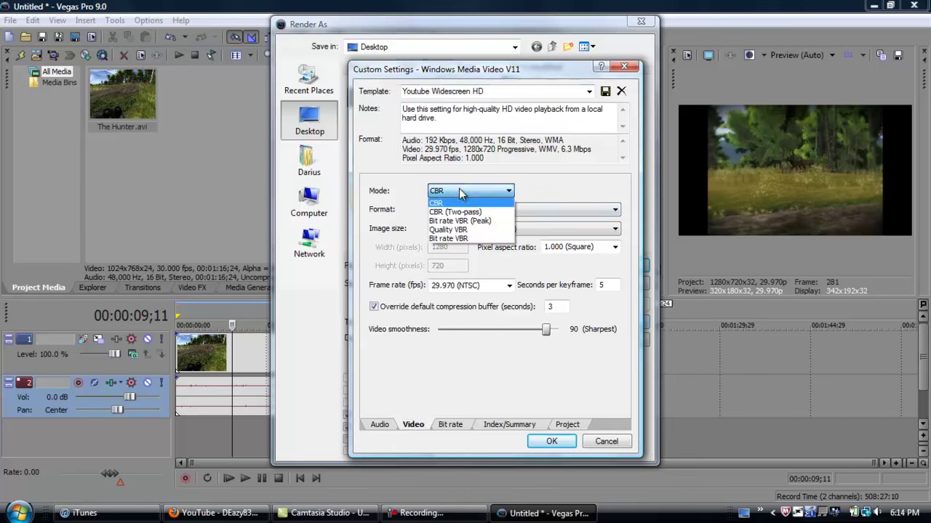
left_click(459, 190)
left_click(469, 210)
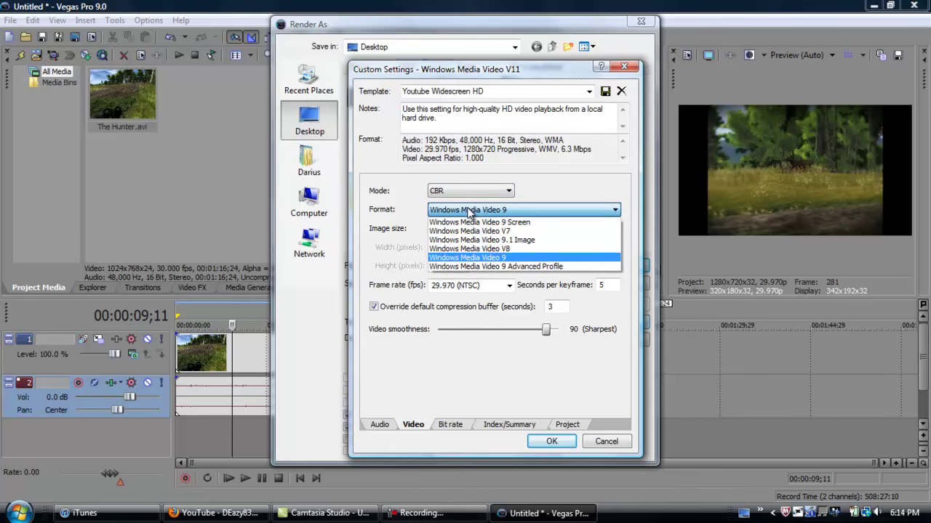
left_click(469, 211)
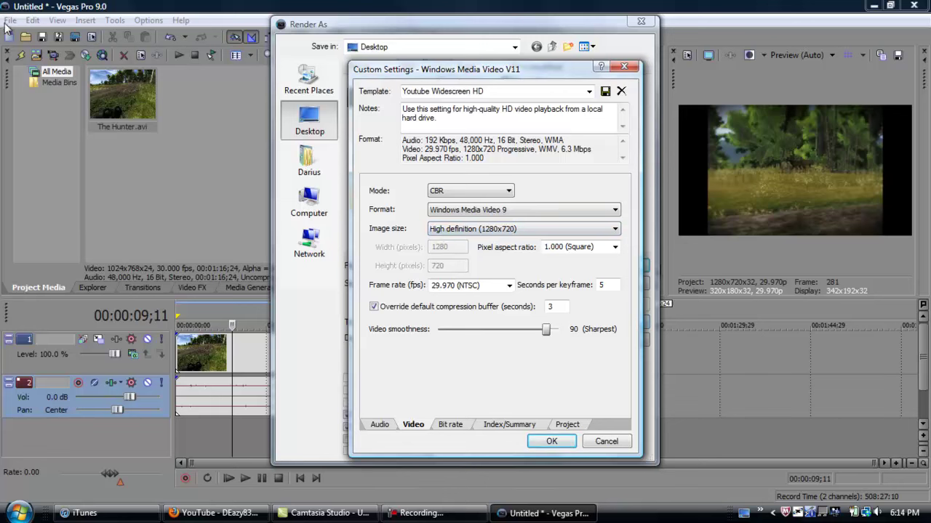
Step: Set image size to 1280x720 high definition and video smoothness to 100
left_click(517, 229)
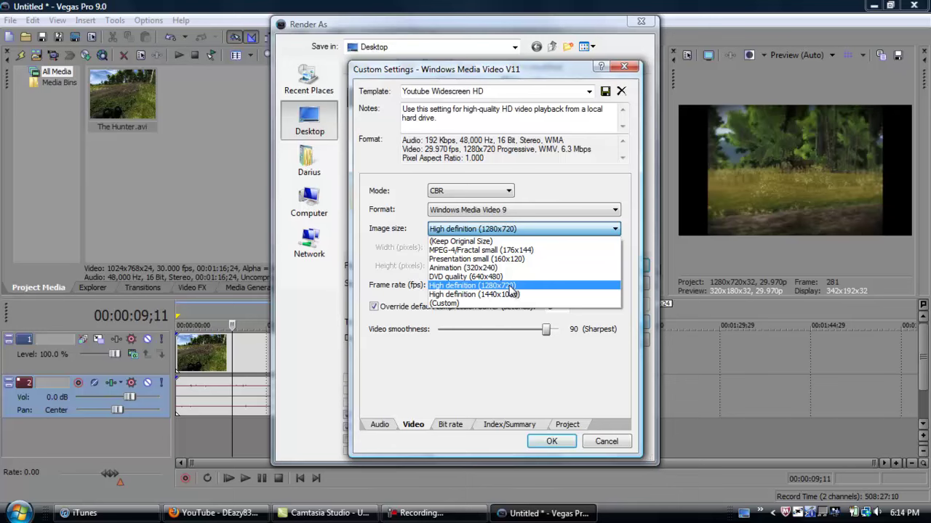
left_click(568, 174)
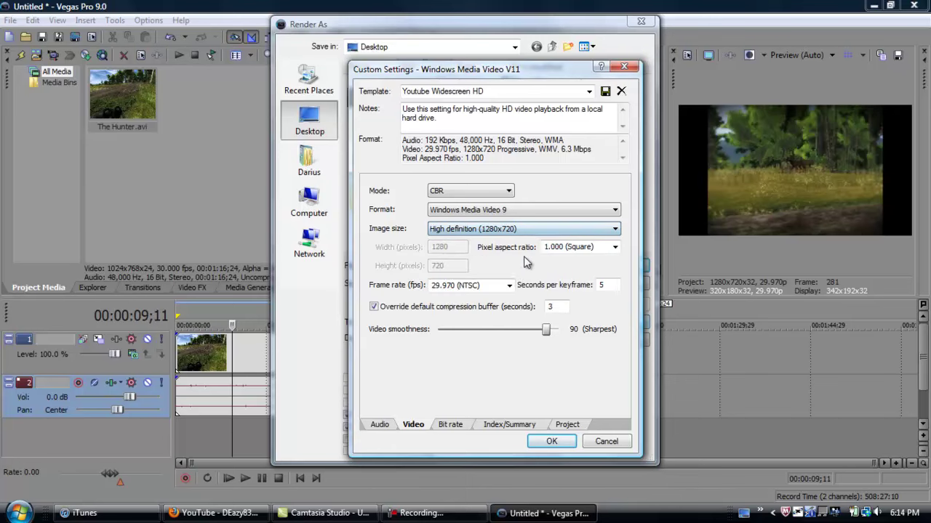
left_click(517, 229)
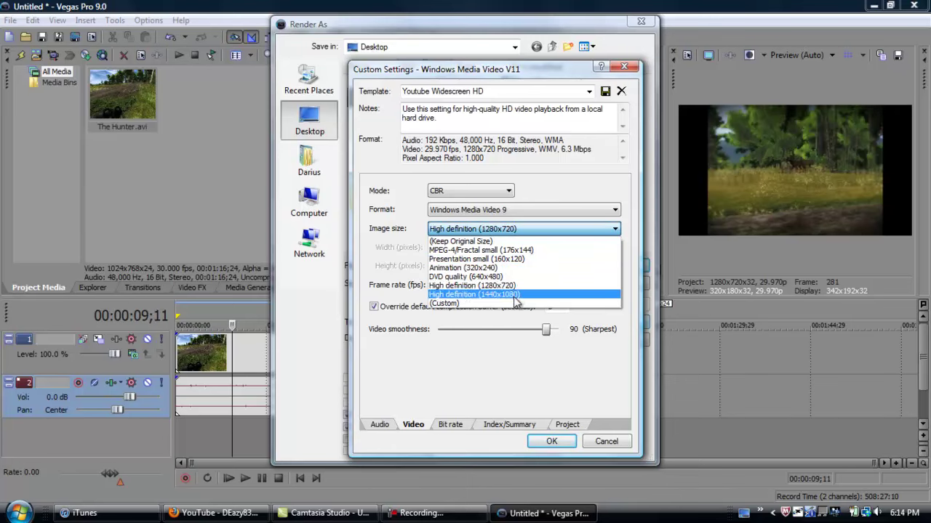
left_click(518, 297)
left_click(520, 230)
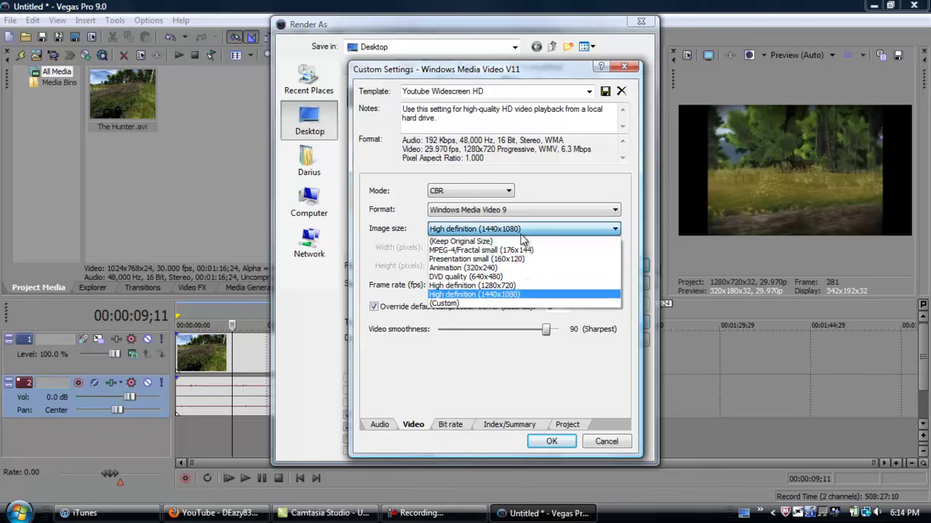
left_click(511, 284)
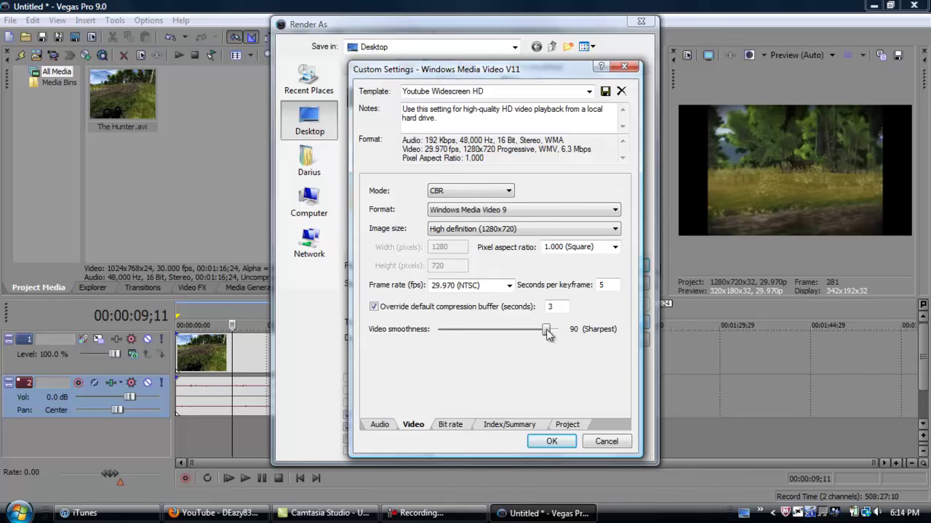
left_click_drag(548, 333, 560, 331)
left_click(463, 428)
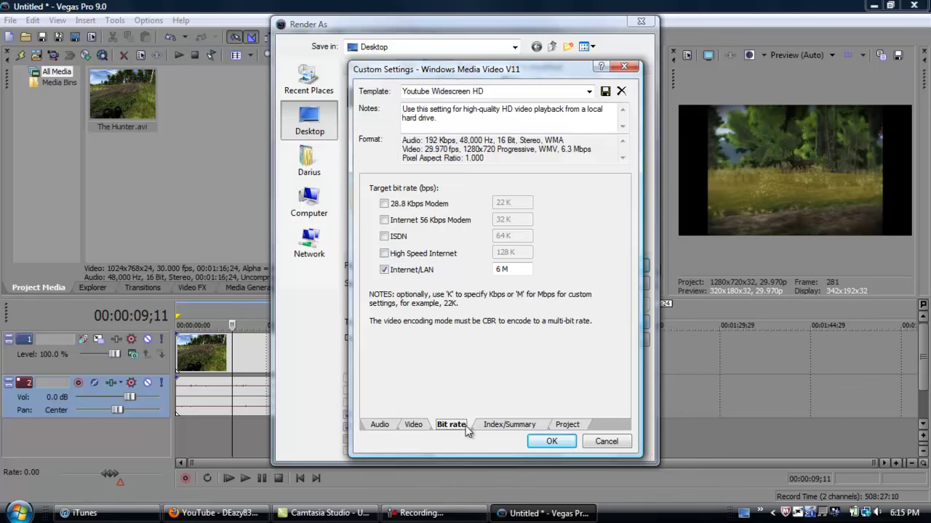
Step: Set video rendering quality to Best on the Project tab and accept the custom settings
left_click(509, 429)
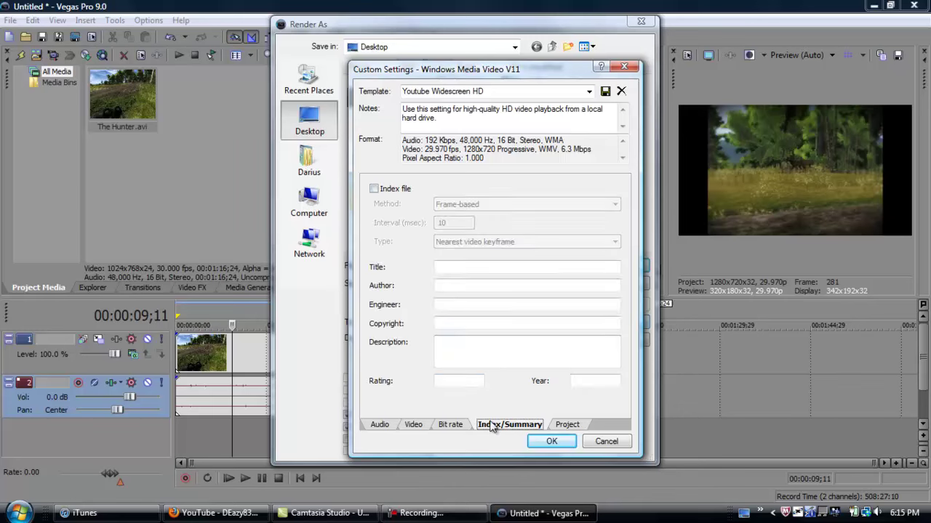
left_click(567, 425)
left_click(511, 190)
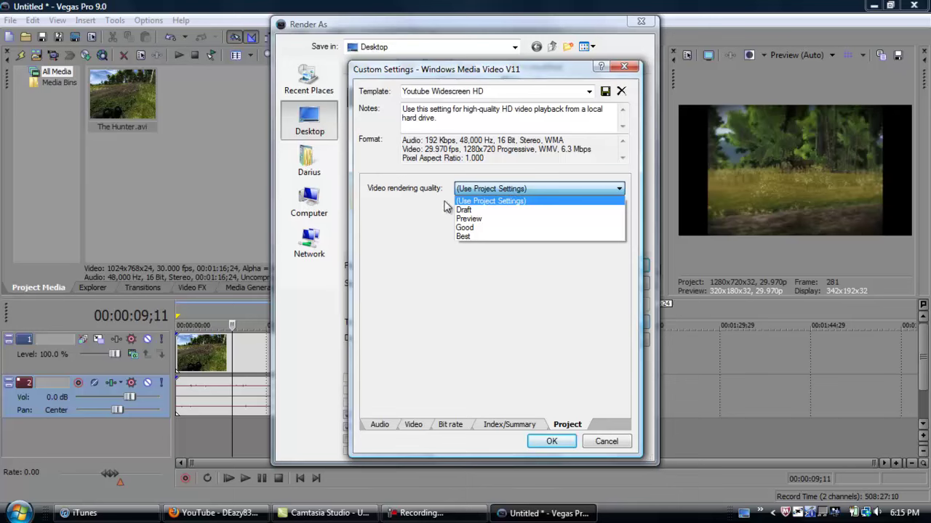
left_click(494, 237)
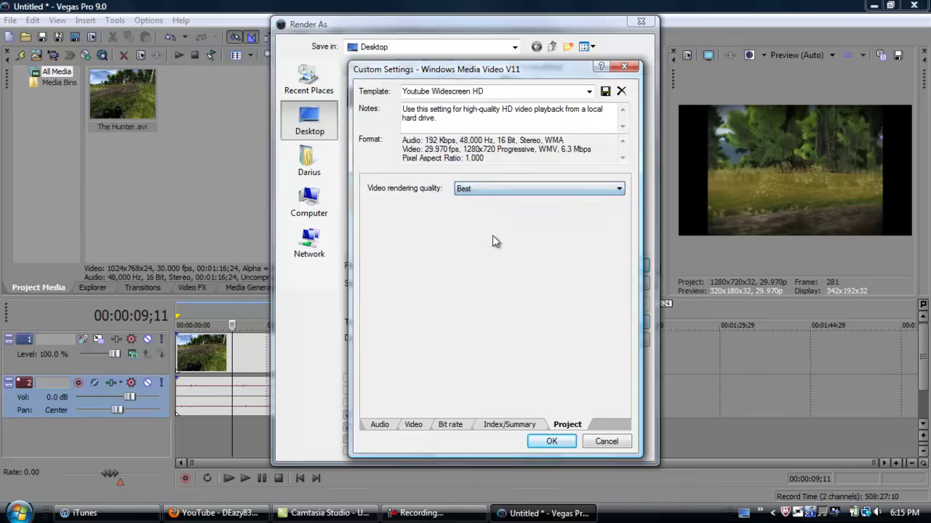
left_click(547, 444)
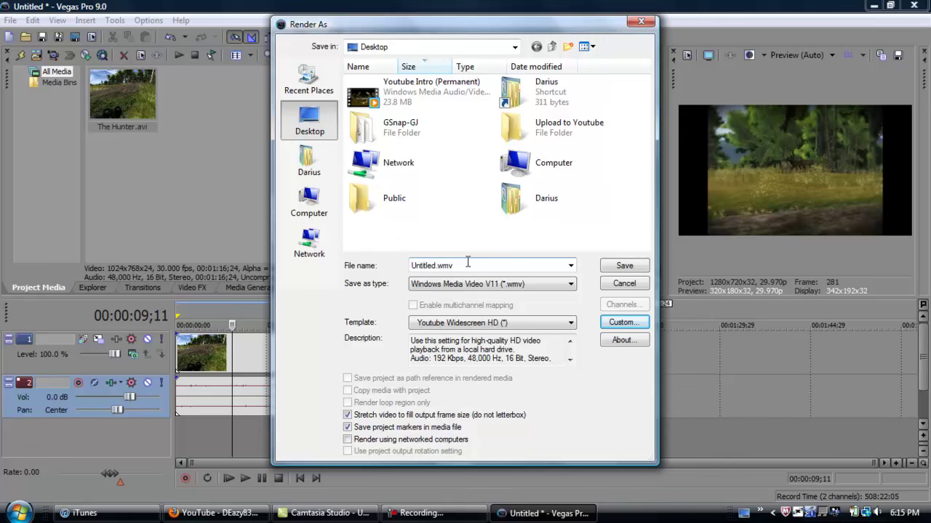
Step: Name the output 'The Hunter HD Test' and save to start rendering the WMV
double_click(468, 265)
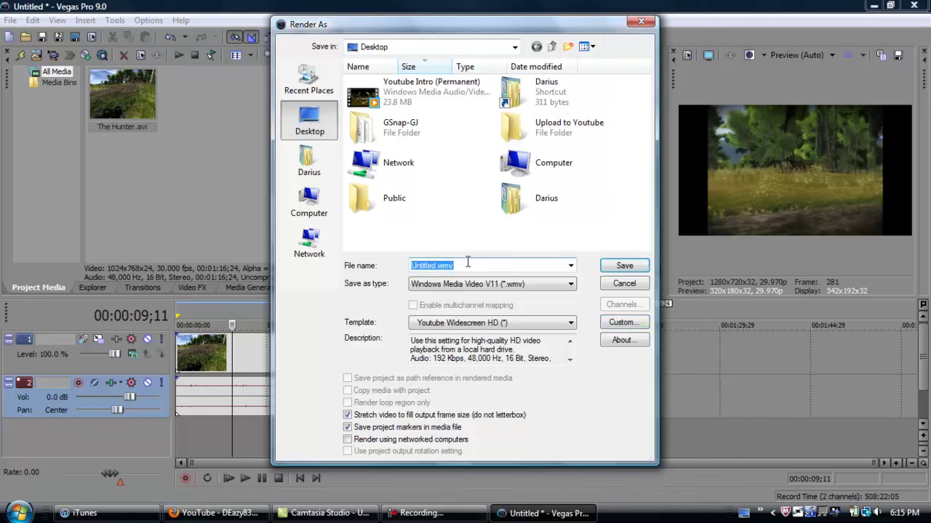
type("The Hunt")
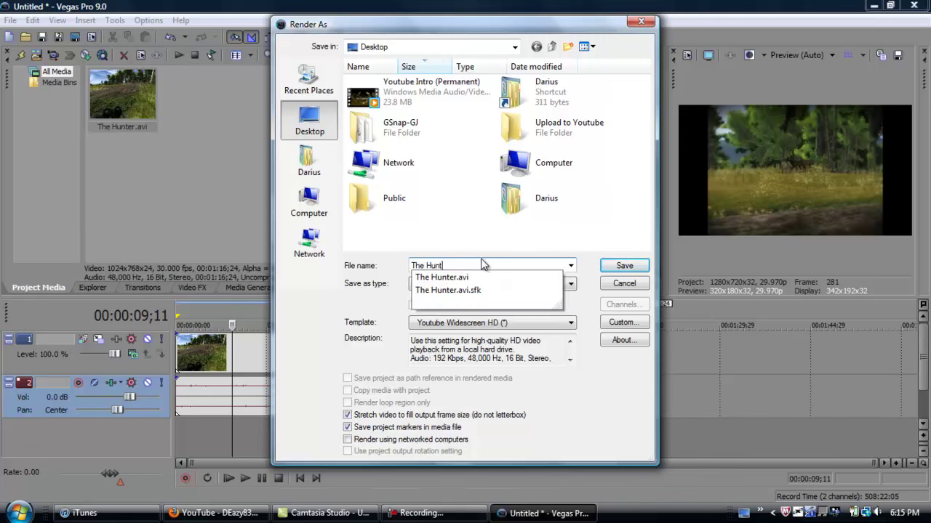
type("er HD Test")
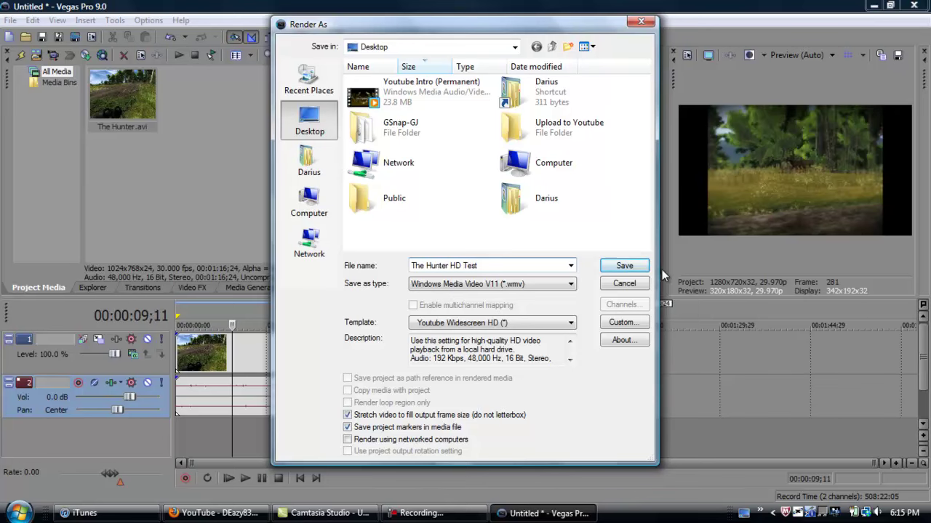
left_click(626, 266)
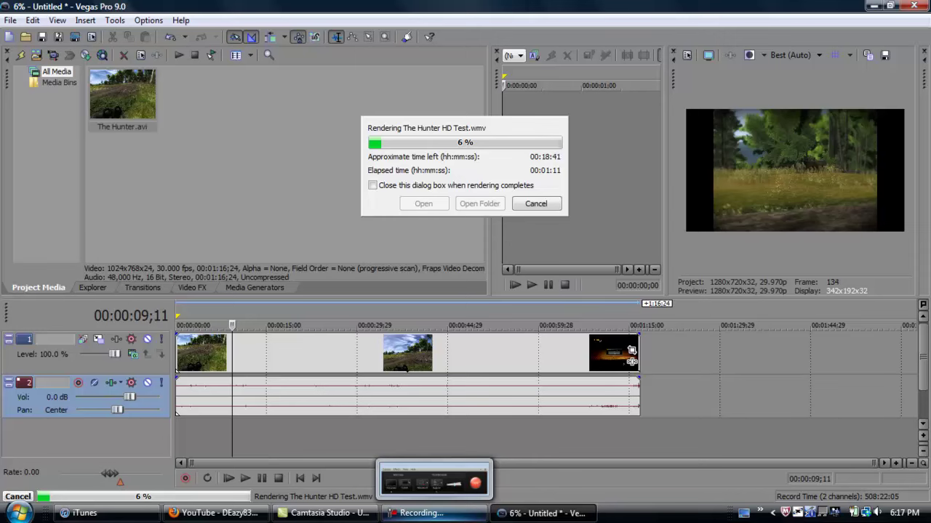
Step: Wait for The Hunter HD Test.wmv render to reach 100%, then bring Vegas back from the taskbar
left_click(418, 513)
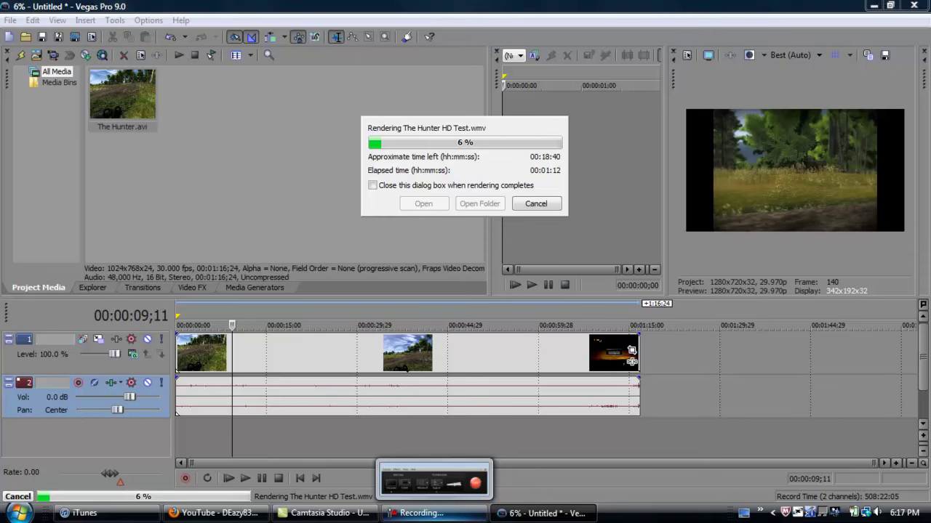
left_click(425, 514)
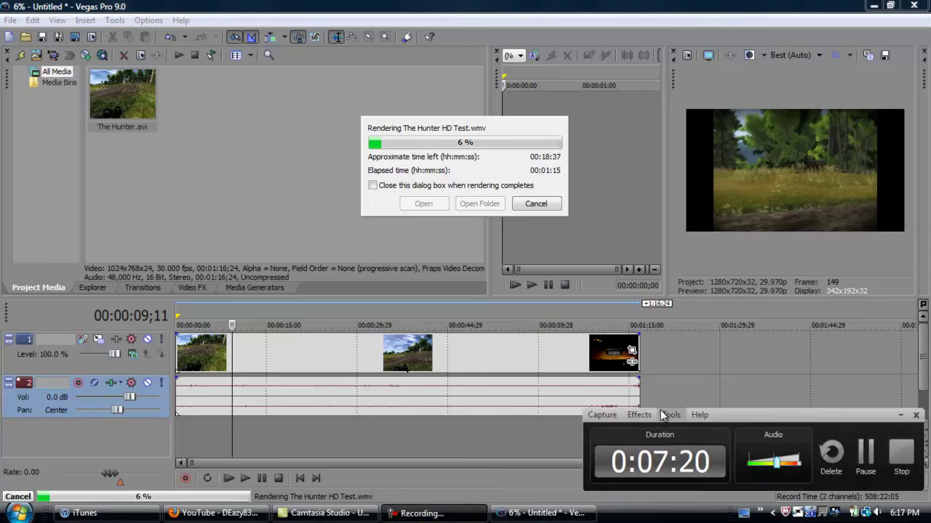
left_click(901, 452)
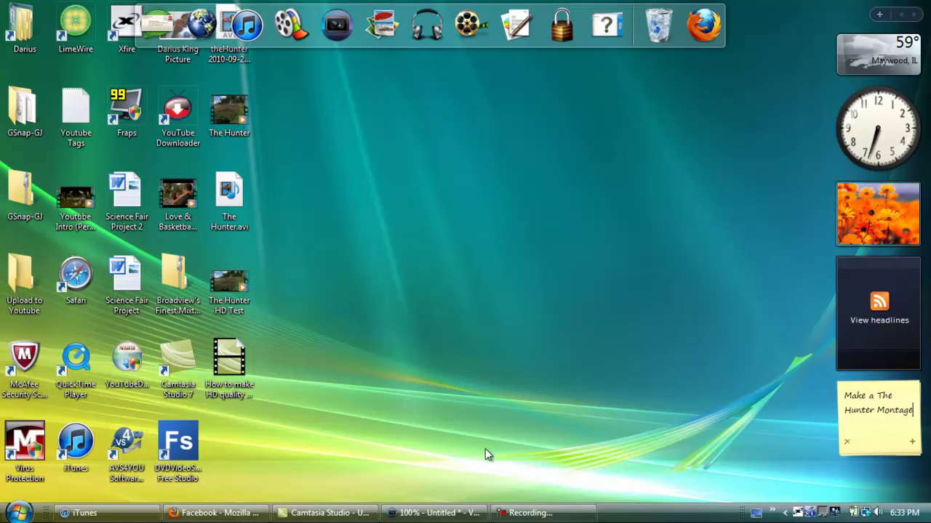
left_click(408, 515)
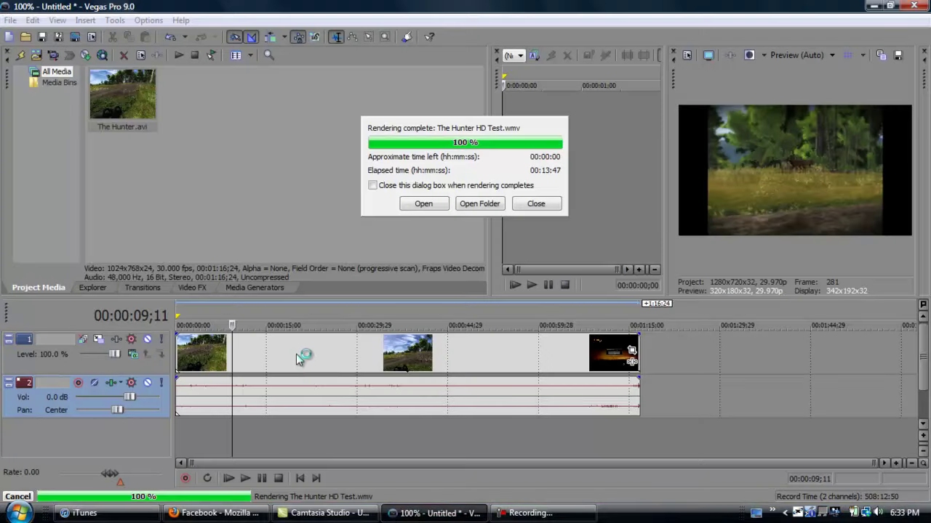
Step: Open the output folder, play The Hunter HD Test in Windows Media Player, and pause it
left_click(483, 206)
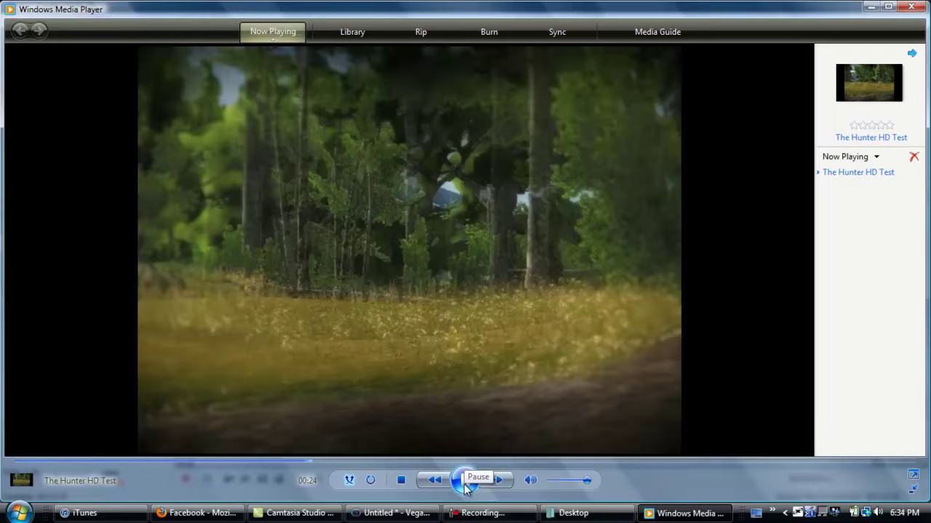
left_click(465, 481)
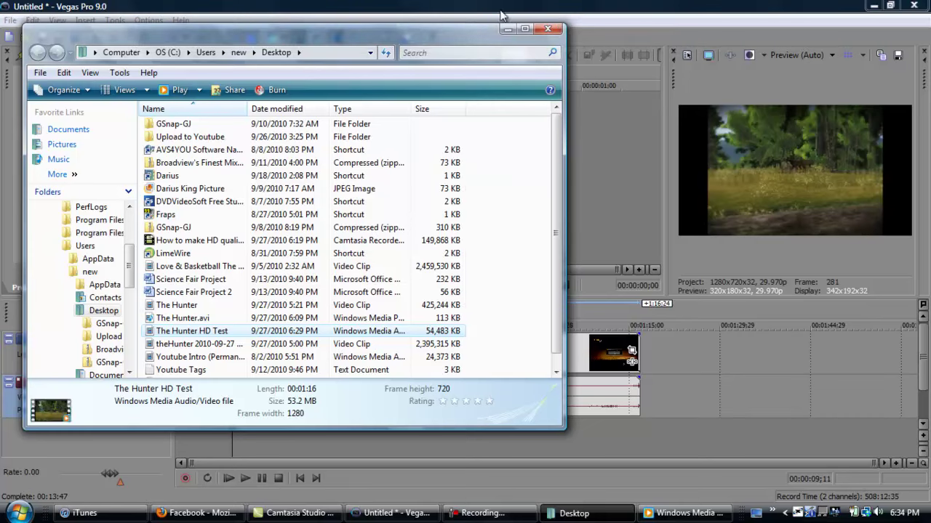
Step: Minimize the Desktop folder window and Vegas to reveal The Hunter HD Test icon
left_click(501, 29)
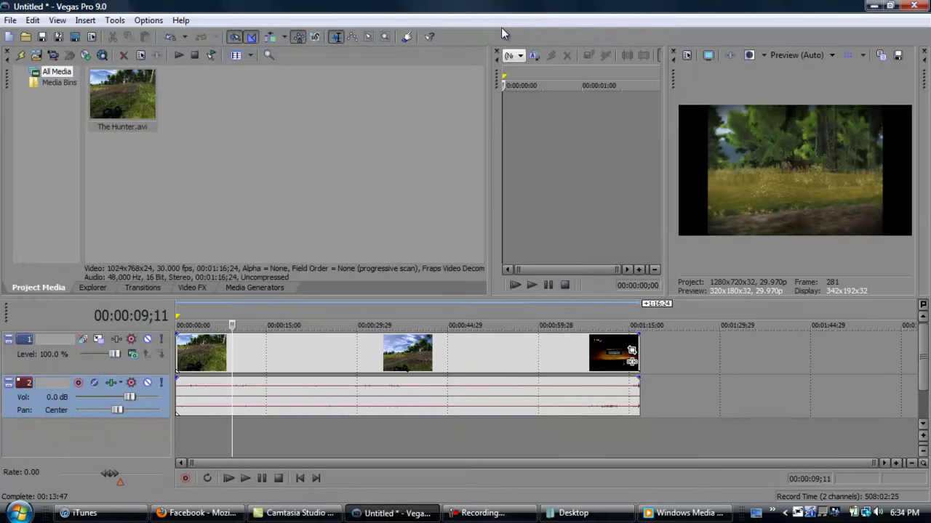
left_click(398, 517)
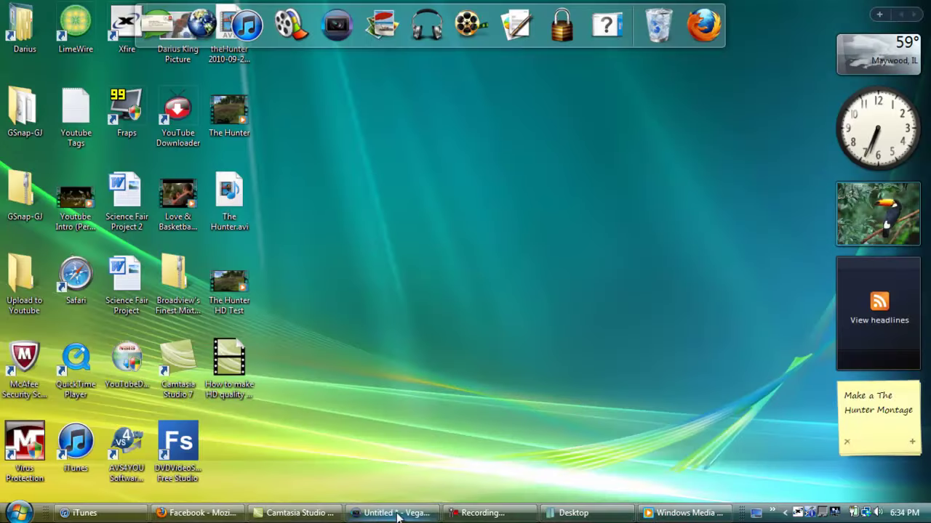
left_click(483, 513)
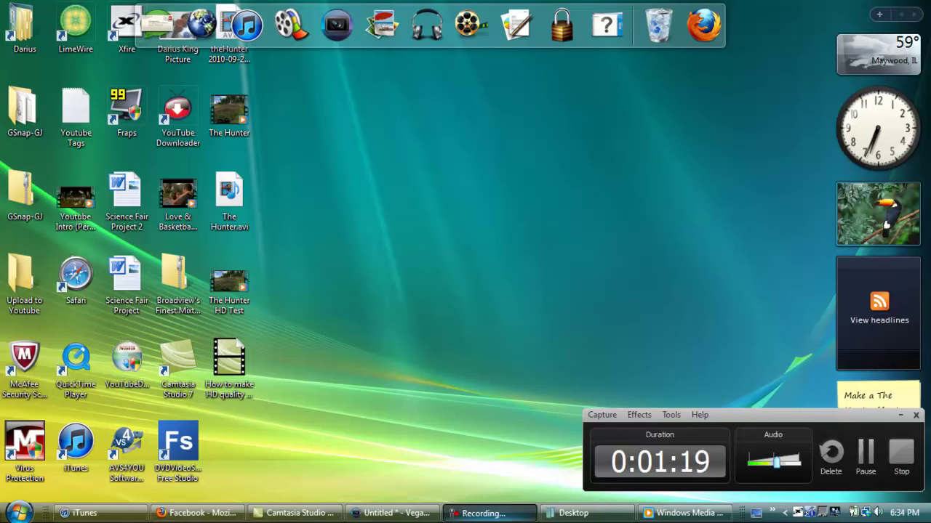